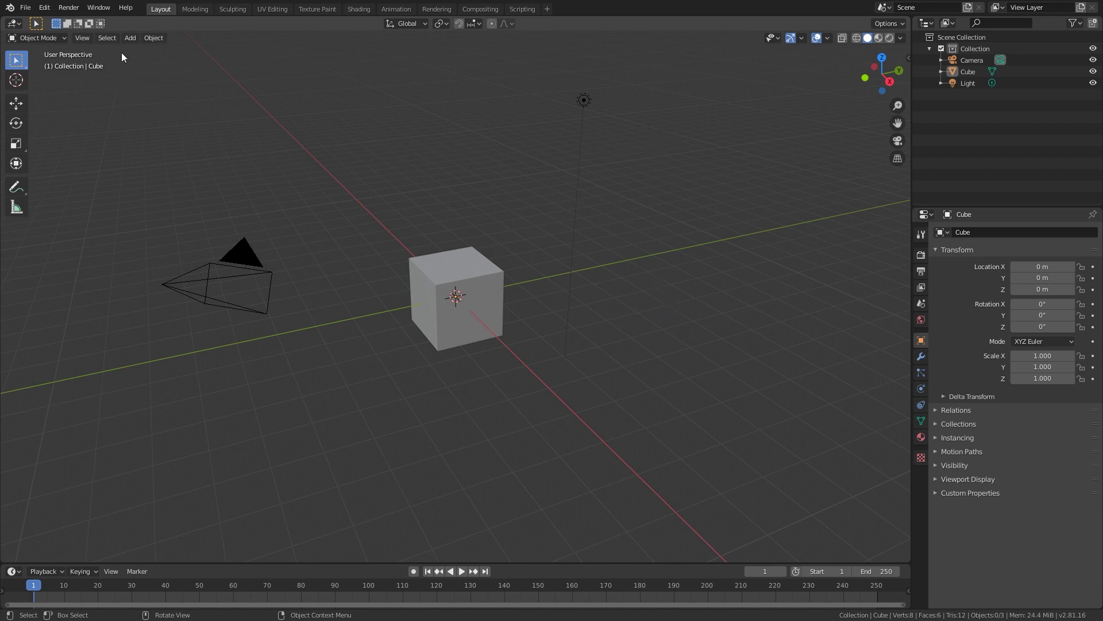
Box-select the camera, cube and light and delete all three.
{"action": "left_click_drag", "start_coordinate": [129, 54], "coordinate": [637, 399]}
{"action": "left_click_drag", "start_coordinate": [117, 61], "coordinate": [779, 497]}
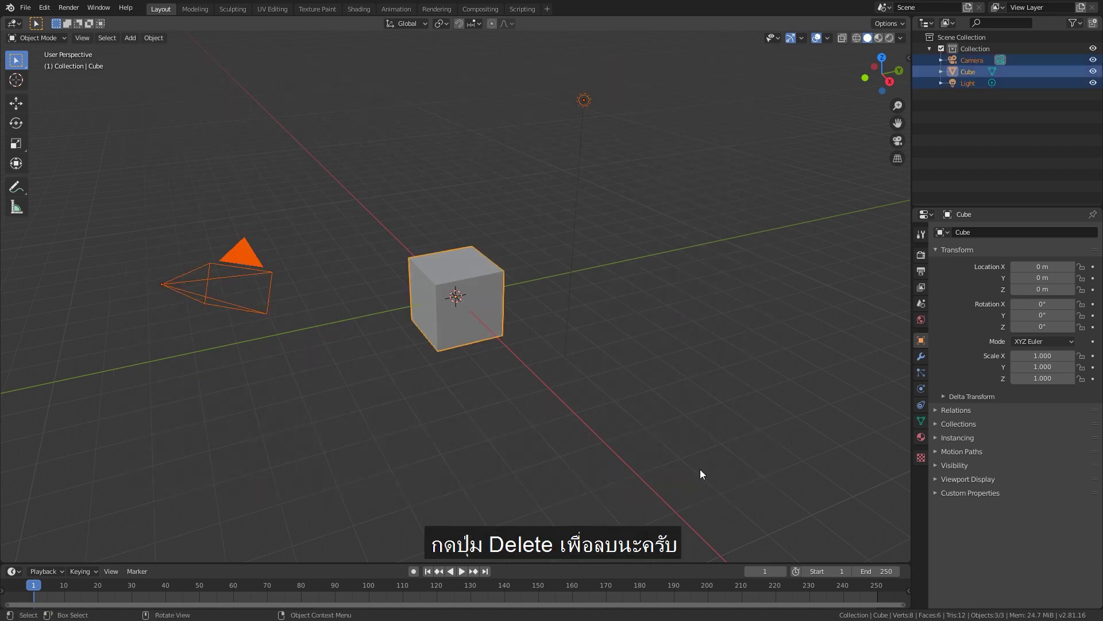
{"action": "key", "text": "Delete"}
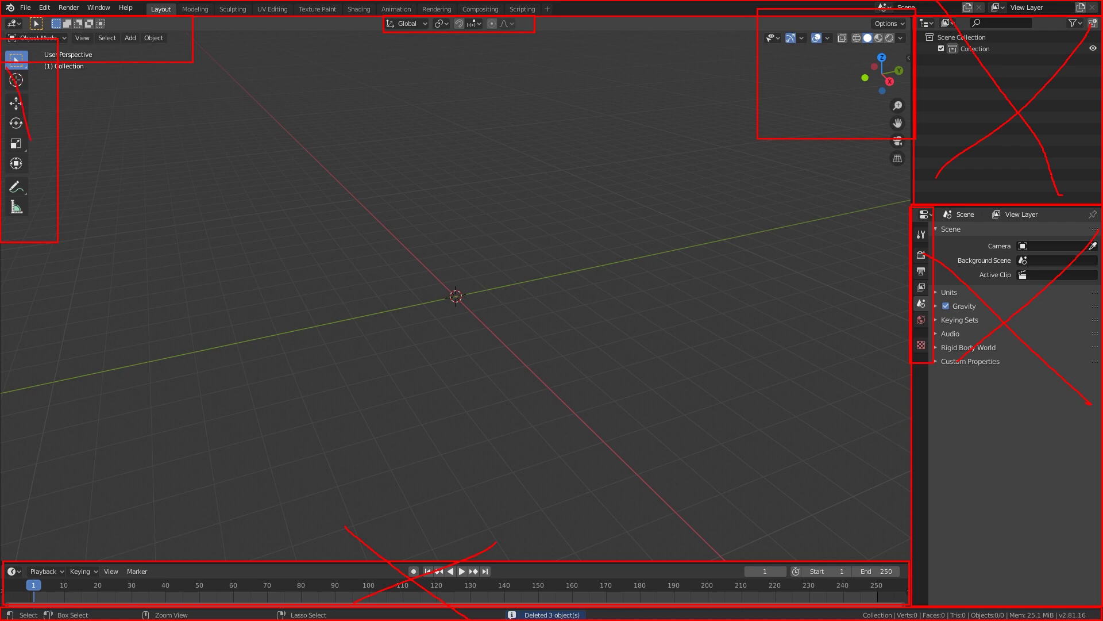
{"action": "mouse_move", "coordinate": [36, 7]}
{"action": "left_mouse_down"}
{"action": "mouse_move", "coordinate": [108, 70]}
{"action": "mouse_move", "coordinate": [148, 2]}
{"action": "left_mouse_up"}
{"action": "left_click_drag", "start_coordinate": [269, 0], "coordinate": [229, 27]}
{"action": "key", "text": "e"}
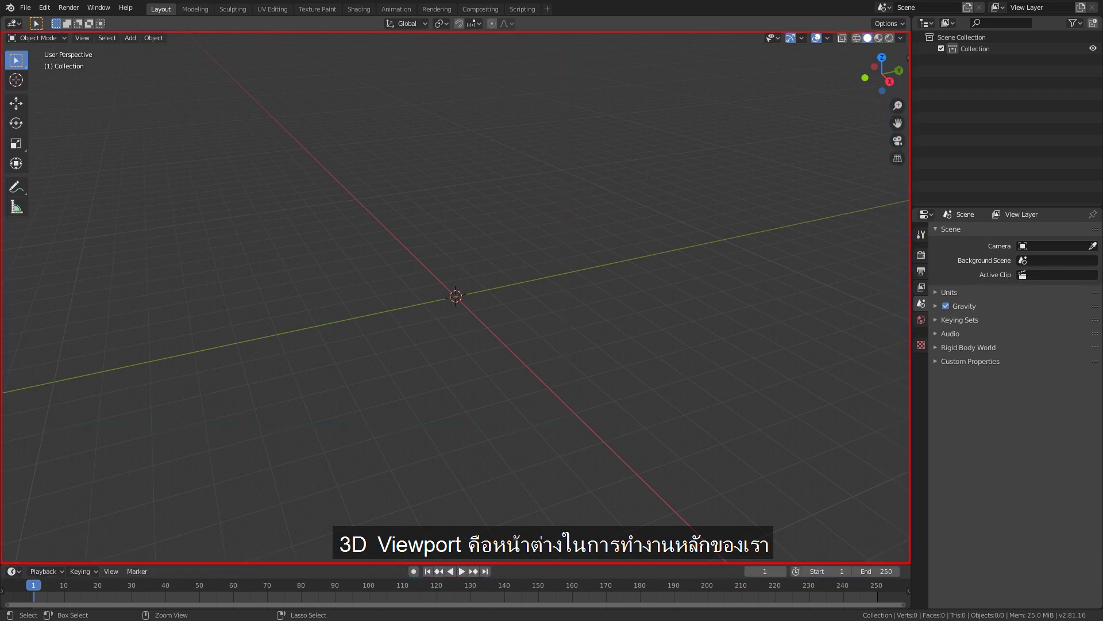
{"action": "left_click_drag", "start_coordinate": [288, 191], "coordinate": [267, 298]}
{"action": "left_click_drag", "start_coordinate": [355, 212], "coordinate": [379, 204]}
{"action": "mouse_move", "coordinate": [566, 199]}
{"action": "left_mouse_down"}
{"action": "mouse_move", "coordinate": [524, 233]}
{"action": "mouse_move", "coordinate": [580, 252]}
{"action": "left_mouse_up"}
{"action": "key", "text": "Escape"}
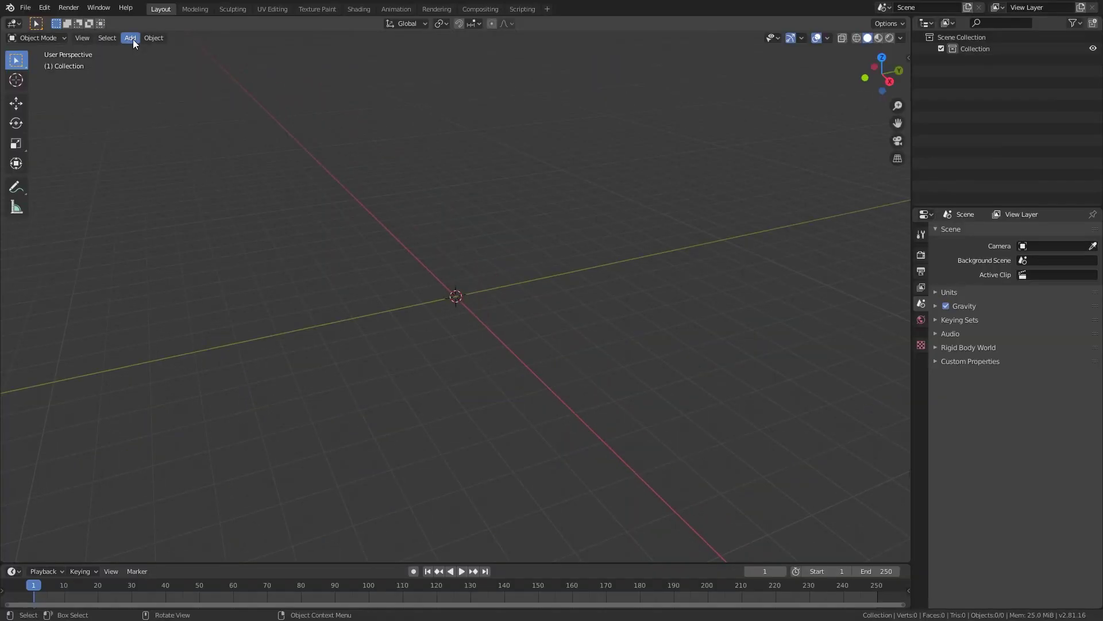
Add a Suzanne monkey mesh from the Add > Mesh menu.
{"action": "left_click", "coordinate": [132, 38]}
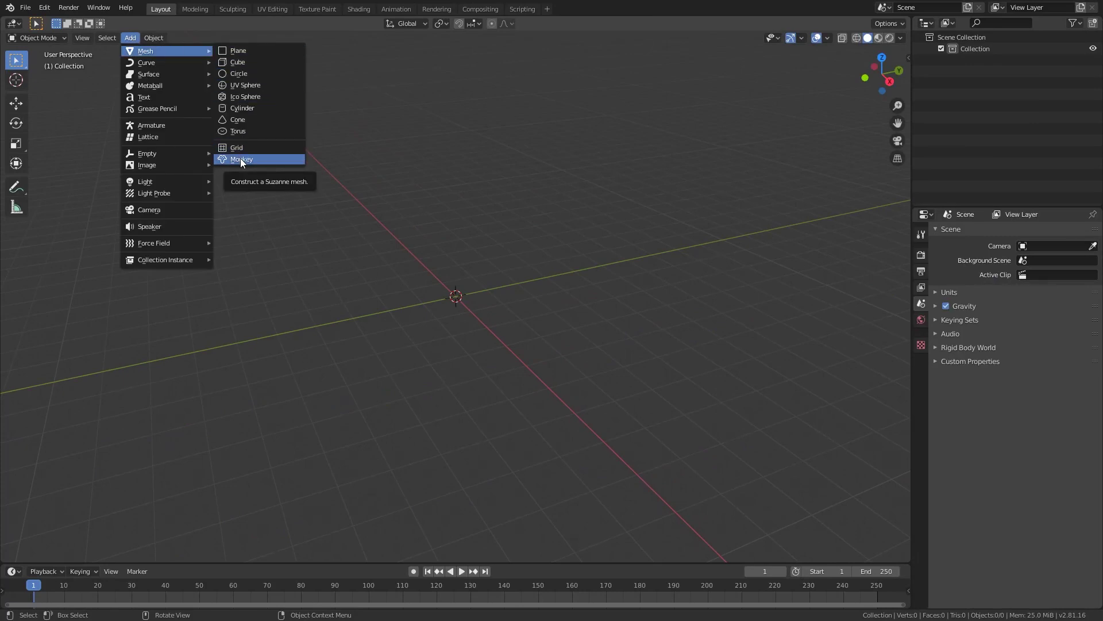
{"action": "left_click", "coordinate": [240, 159]}
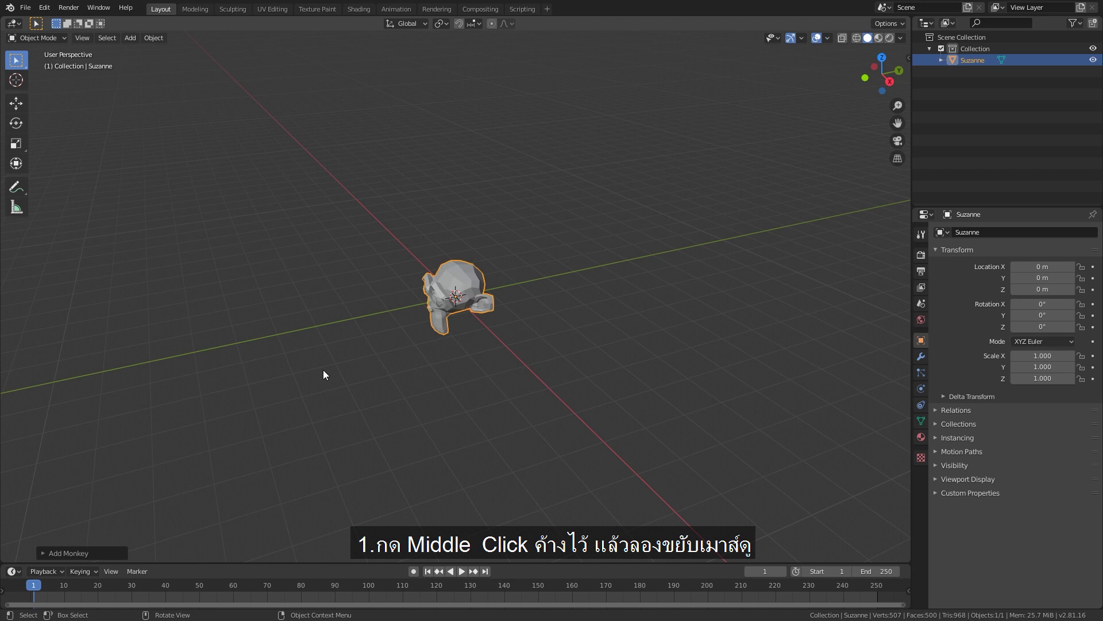
Orbit and pan so Suzanne faces forward, sitting just below the centre of the view.
{"action": "mouse_move", "coordinate": [278, 368]}
{"action": "middle_mouse_down"}
{"action": "mouse_move", "coordinate": [453, 348]}
{"action": "mouse_move", "coordinate": [378, 295]}
{"action": "mouse_move", "coordinate": [268, 355]}
{"action": "mouse_move", "coordinate": [338, 422]}
{"action": "mouse_move", "coordinate": [491, 349]}
{"action": "mouse_move", "coordinate": [405, 346]}
{"action": "mouse_move", "coordinate": [339, 381]}
{"action": "mouse_move", "coordinate": [432, 378]}
{"action": "mouse_move", "coordinate": [360, 309]}
{"action": "mouse_move", "coordinate": [437, 402]}
{"action": "mouse_move", "coordinate": [392, 320]}
{"action": "mouse_move", "coordinate": [284, 319]}
{"action": "mouse_move", "coordinate": [266, 357]}
{"action": "mouse_move", "coordinate": [453, 347]}
{"action": "mouse_move", "coordinate": [404, 344]}
{"action": "middle_mouse_up"}
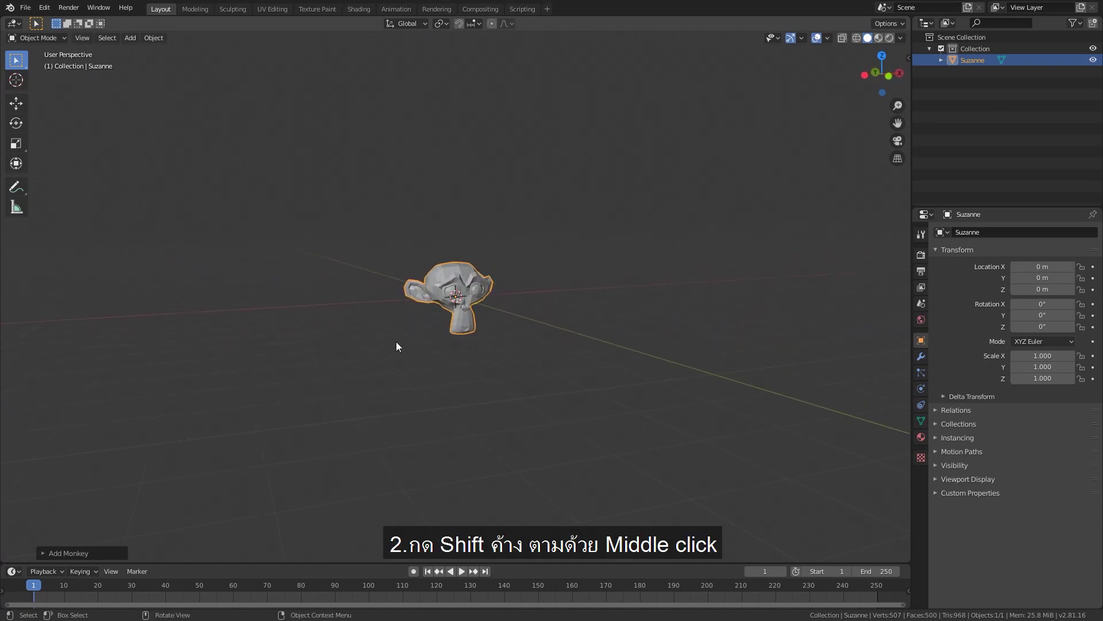
{"action": "key", "text": "shift"}
{"action": "mouse_move", "coordinate": [294, 354]}
{"action": "middle_mouse_down", "text": "shift"}
{"action": "mouse_move", "coordinate": [411, 332]}
{"action": "mouse_move", "coordinate": [173, 357]}
{"action": "mouse_move", "coordinate": [385, 344]}
{"action": "mouse_move", "coordinate": [157, 363]}
{"action": "middle_mouse_up", "text": "shift"}
{"action": "middle_click_drag", "start_coordinate": [288, 361], "coordinate": [435, 351], "text": "shift"}
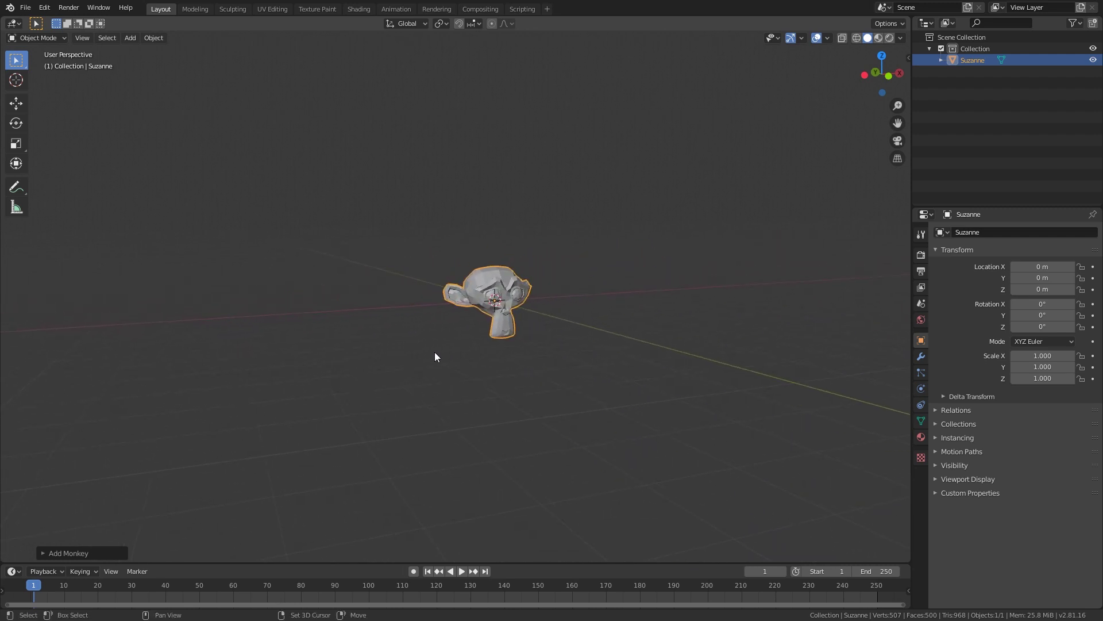
{"action": "mouse_move", "coordinate": [577, 265]}
{"action": "middle_mouse_down"}
{"action": "mouse_move", "coordinate": [542, 222]}
{"action": "mouse_move", "coordinate": [470, 323]}
{"action": "mouse_move", "coordinate": [673, 214]}
{"action": "mouse_move", "coordinate": [572, 220]}
{"action": "middle_mouse_up"}
{"action": "mouse_move", "coordinate": [605, 388]}
{"action": "middle_mouse_down", "text": "shift"}
{"action": "mouse_move", "coordinate": [463, 351]}
{"action": "mouse_move", "coordinate": [645, 443]}
{"action": "mouse_move", "coordinate": [487, 401]}
{"action": "mouse_move", "coordinate": [636, 476]}
{"action": "middle_mouse_up", "text": "shift"}
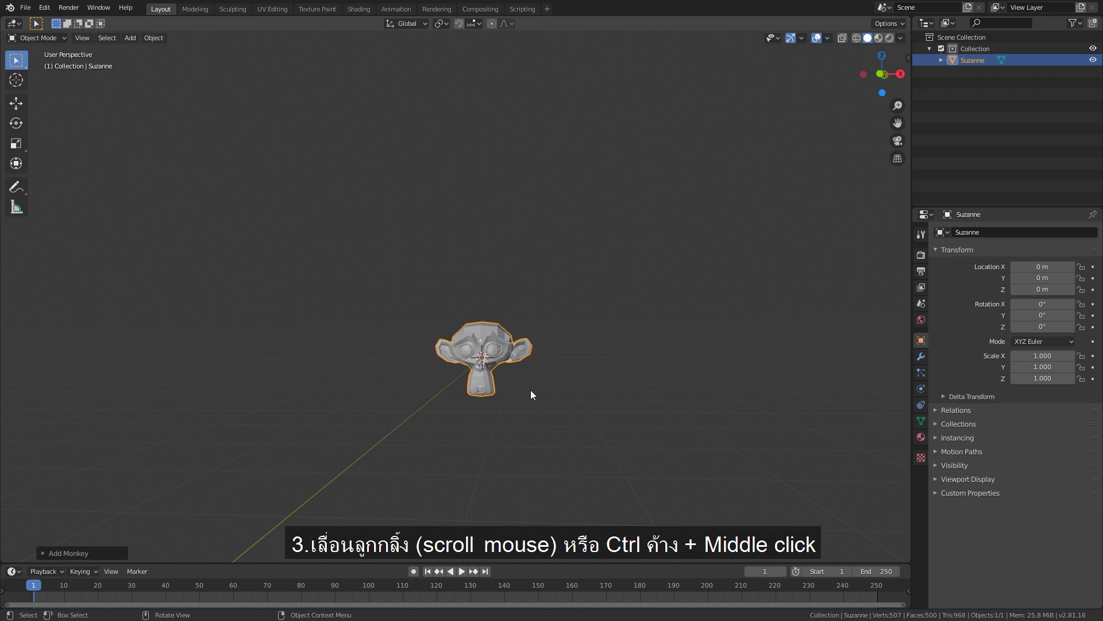
{"action": "scroll", "coordinate": [530, 390], "scroll_direction": "up", "scroll_amount": 3}
{"action": "scroll", "coordinate": [557, 485], "scroll_direction": "down", "scroll_amount": 4}
{"action": "scroll", "coordinate": [552, 498], "scroll_direction": "up", "scroll_amount": 1}
{"action": "scroll", "coordinate": [540, 497], "scroll_direction": "up", "scroll_amount": 5}
{"action": "scroll", "coordinate": [539, 500], "scroll_direction": "down", "scroll_amount": 5}
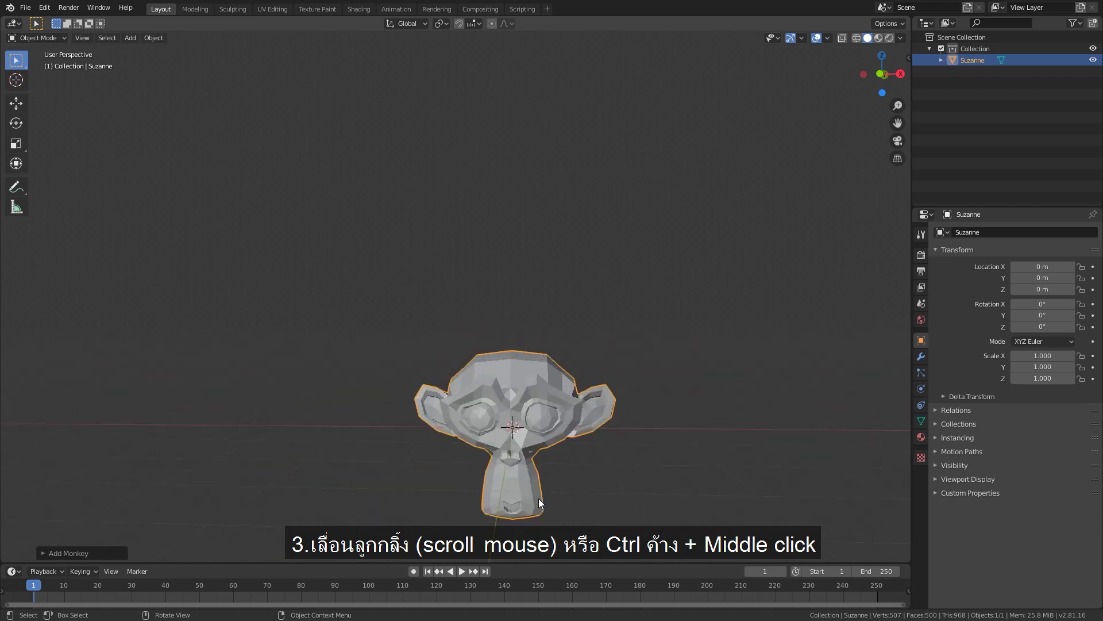
{"action": "scroll", "coordinate": [539, 502], "scroll_direction": "up", "scroll_amount": 4}
{"action": "scroll", "coordinate": [539, 498], "scroll_direction": "down", "scroll_amount": 3}
{"action": "scroll", "coordinate": [540, 501], "scroll_direction": "up", "scroll_amount": 1}
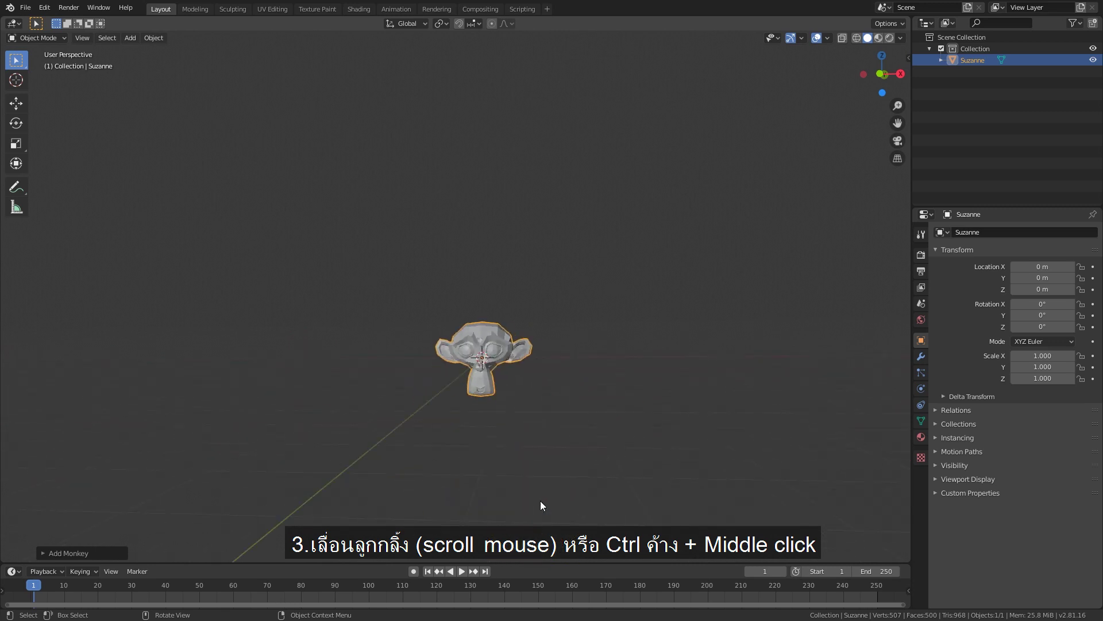
{"action": "scroll", "coordinate": [543, 500], "scroll_direction": "up", "scroll_amount": 2}
{"action": "scroll", "coordinate": [540, 500], "scroll_direction": "up", "scroll_amount": 1}
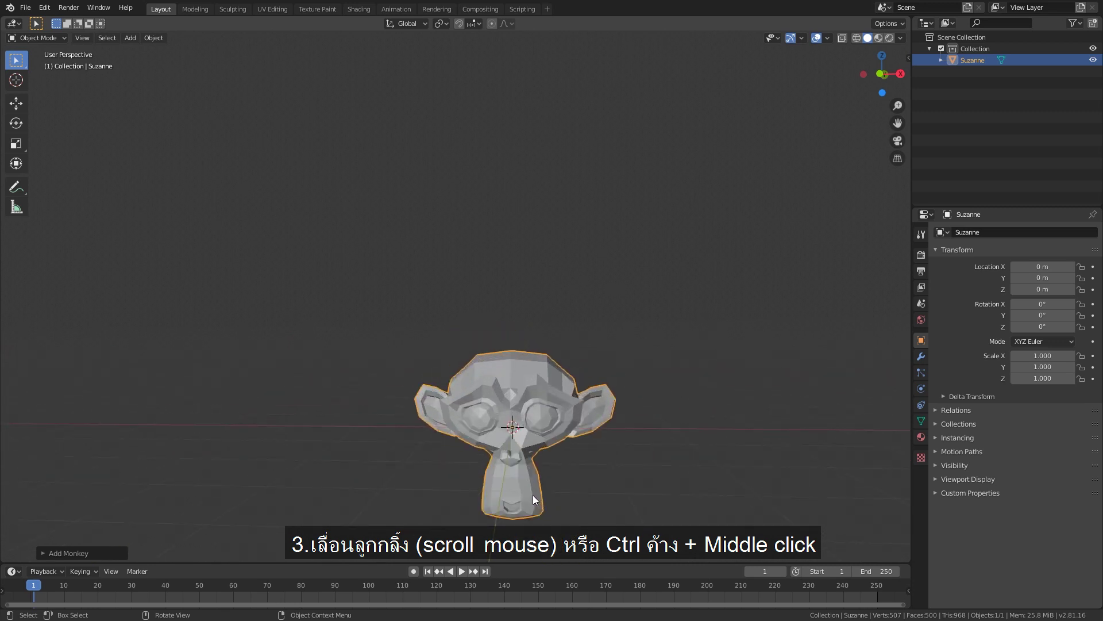
{"action": "key", "text": "ctrl"}
{"action": "mouse_move", "coordinate": [529, 398]}
{"action": "middle_mouse_down", "text": "ctrl"}
{"action": "mouse_move", "coordinate": [487, 255]}
{"action": "mouse_move", "coordinate": [505, 495]}
{"action": "mouse_move", "coordinate": [511, 259]}
{"action": "mouse_move", "coordinate": [523, 460]}
{"action": "mouse_move", "coordinate": [532, 370]}
{"action": "mouse_move", "coordinate": [522, 358]}
{"action": "mouse_move", "coordinate": [547, 519]}
{"action": "middle_mouse_up", "text": "ctrl"}
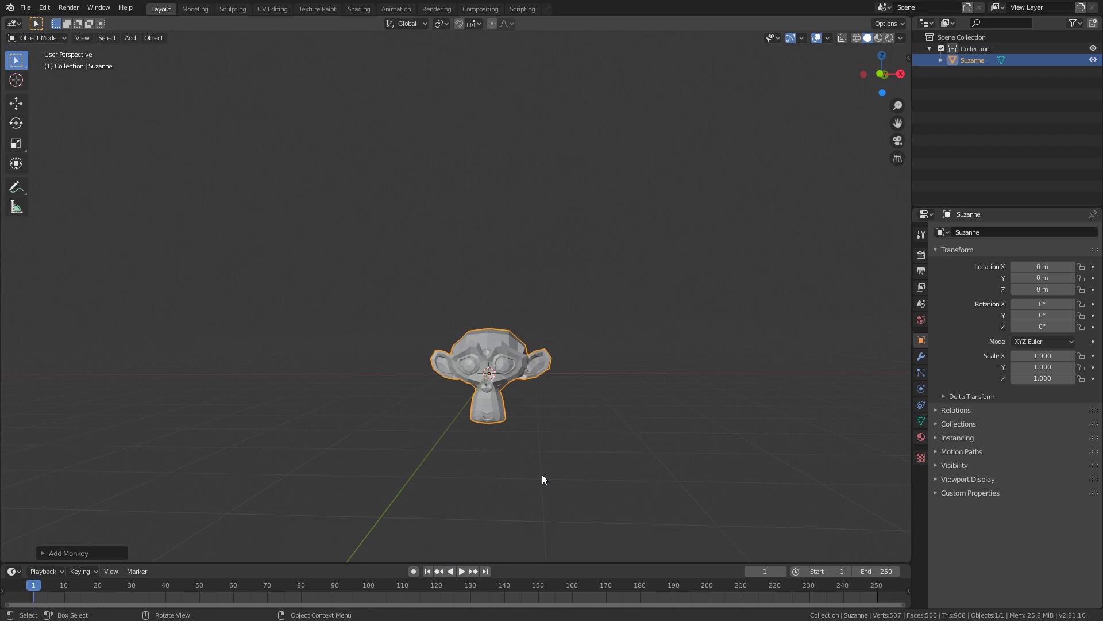
Orbit around Suzanne and zoom in close on her eyes and nose.
{"action": "middle_click_drag", "start_coordinate": [567, 419], "coordinate": [566, 316]}
{"action": "mouse_move", "coordinate": [441, 395]}
{"action": "middle_mouse_down"}
{"action": "mouse_move", "coordinate": [667, 246]}
{"action": "mouse_move", "coordinate": [475, 256]}
{"action": "mouse_move", "coordinate": [564, 382]}
{"action": "mouse_move", "coordinate": [539, 425]}
{"action": "mouse_move", "coordinate": [446, 306]}
{"action": "mouse_move", "coordinate": [668, 362]}
{"action": "mouse_move", "coordinate": [396, 434]}
{"action": "mouse_move", "coordinate": [583, 385]}
{"action": "middle_mouse_up"}
{"action": "mouse_move", "coordinate": [589, 433]}
{"action": "middle_mouse_down", "text": "ctrl"}
{"action": "mouse_move", "coordinate": [553, 289]}
{"action": "mouse_move", "coordinate": [589, 425]}
{"action": "mouse_move", "coordinate": [573, 257]}
{"action": "mouse_move", "coordinate": [617, 413]}
{"action": "mouse_move", "coordinate": [557, 244]}
{"action": "mouse_move", "coordinate": [584, 388]}
{"action": "mouse_move", "coordinate": [546, 278]}
{"action": "middle_mouse_up", "text": "ctrl"}
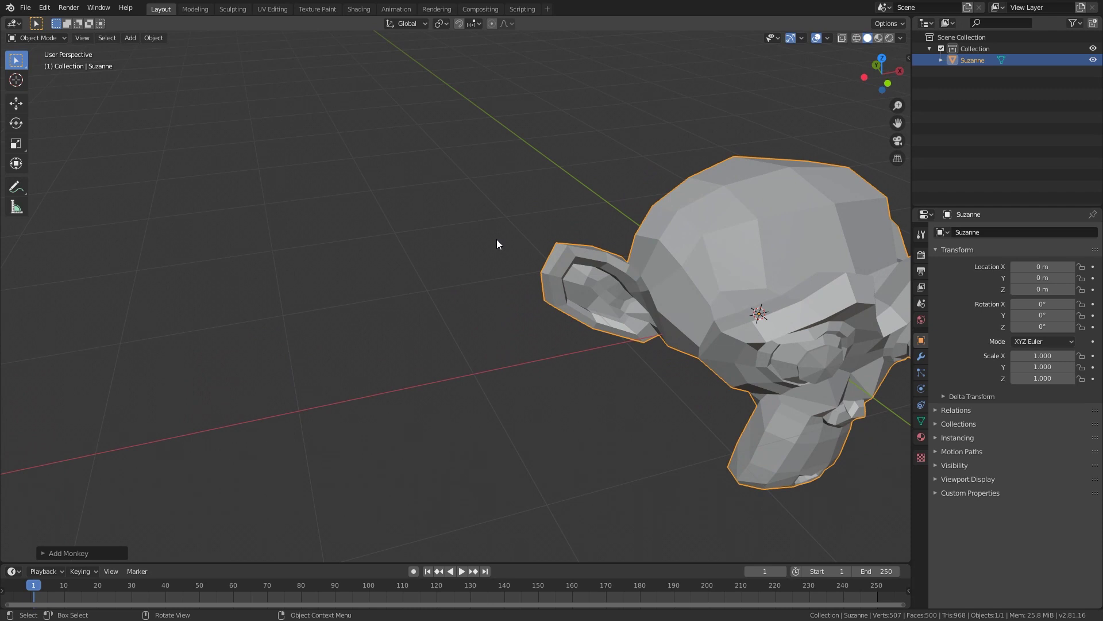
{"action": "mouse_move", "coordinate": [498, 244]}
{"action": "middle_mouse_down"}
{"action": "mouse_move", "coordinate": [498, 282]}
{"action": "mouse_move", "coordinate": [536, 257]}
{"action": "middle_mouse_up"}
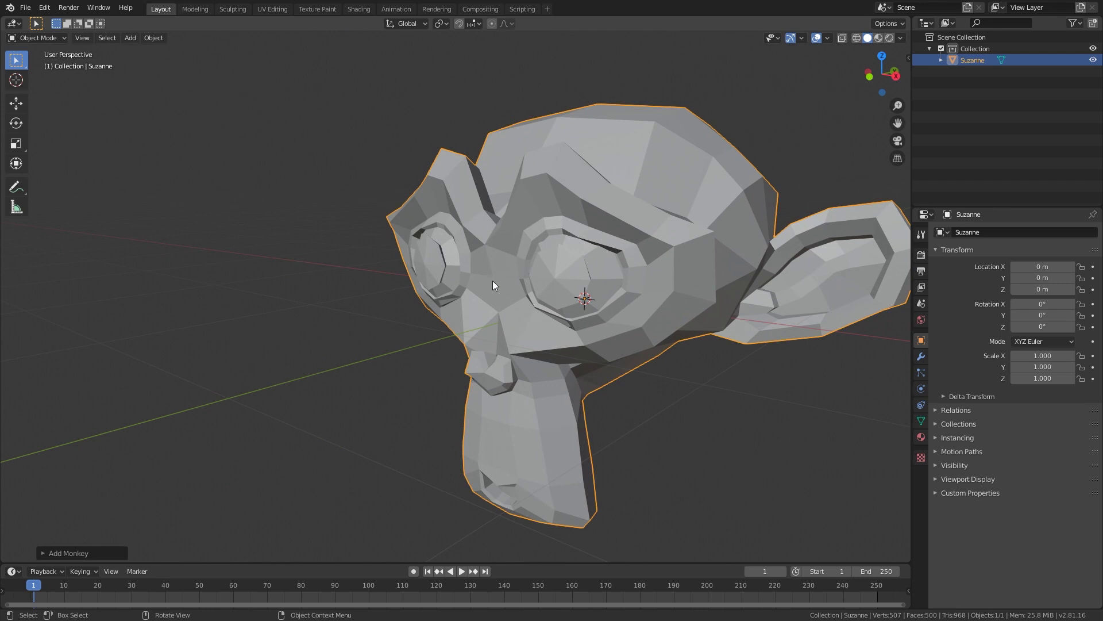
{"action": "mouse_move", "coordinate": [468, 277]}
{"action": "middle_mouse_down"}
{"action": "mouse_move", "coordinate": [572, 244]}
{"action": "mouse_move", "coordinate": [492, 311]}
{"action": "middle_mouse_up"}
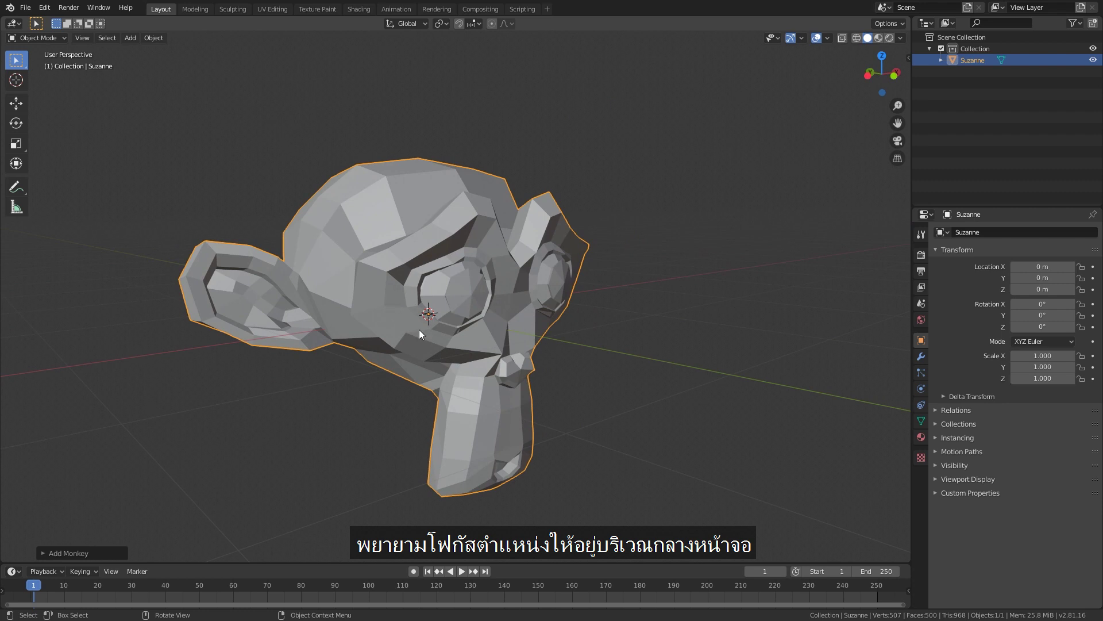
{"action": "mouse_move", "coordinate": [489, 306]}
{"action": "middle_mouse_down"}
{"action": "mouse_move", "coordinate": [537, 276]}
{"action": "mouse_move", "coordinate": [504, 326]}
{"action": "middle_mouse_up"}
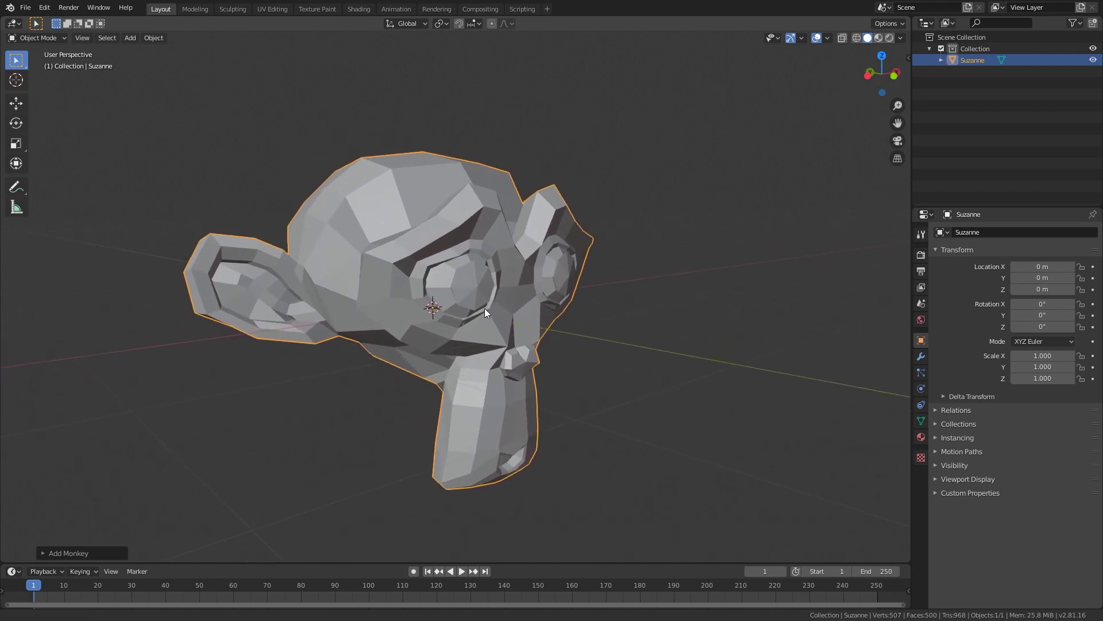
{"action": "scroll", "coordinate": [484, 309], "scroll_direction": "up", "scroll_amount": 2}
{"action": "scroll", "coordinate": [482, 266], "scroll_direction": "up", "scroll_amount": 2}
{"action": "scroll", "coordinate": [475, 221], "scroll_direction": "up", "scroll_amount": 1}
{"action": "mouse_move", "coordinate": [481, 225]}
{"action": "middle_mouse_down"}
{"action": "mouse_move", "coordinate": [584, 240]}
{"action": "mouse_move", "coordinate": [460, 246]}
{"action": "mouse_move", "coordinate": [383, 285]}
{"action": "mouse_move", "coordinate": [549, 281]}
{"action": "mouse_move", "coordinate": [586, 229]}
{"action": "mouse_move", "coordinate": [537, 226]}
{"action": "mouse_move", "coordinate": [498, 260]}
{"action": "mouse_move", "coordinate": [598, 251]}
{"action": "mouse_move", "coordinate": [621, 215]}
{"action": "mouse_move", "coordinate": [546, 202]}
{"action": "mouse_move", "coordinate": [476, 236]}
{"action": "mouse_move", "coordinate": [576, 232]}
{"action": "mouse_move", "coordinate": [582, 243]}
{"action": "mouse_move", "coordinate": [518, 284]}
{"action": "mouse_move", "coordinate": [483, 221]}
{"action": "mouse_move", "coordinate": [702, 264]}
{"action": "mouse_move", "coordinate": [601, 279]}
{"action": "mouse_move", "coordinate": [631, 285]}
{"action": "mouse_move", "coordinate": [517, 291]}
{"action": "mouse_move", "coordinate": [519, 270]}
{"action": "mouse_move", "coordinate": [522, 291]}
{"action": "mouse_move", "coordinate": [577, 266]}
{"action": "mouse_move", "coordinate": [528, 244]}
{"action": "mouse_move", "coordinate": [544, 277]}
{"action": "mouse_move", "coordinate": [533, 320]}
{"action": "mouse_move", "coordinate": [537, 286]}
{"action": "mouse_move", "coordinate": [596, 247]}
{"action": "mouse_move", "coordinate": [537, 291]}
{"action": "mouse_move", "coordinate": [586, 365]}
{"action": "mouse_move", "coordinate": [568, 298]}
{"action": "mouse_move", "coordinate": [506, 309]}
{"action": "mouse_move", "coordinate": [508, 319]}
{"action": "mouse_move", "coordinate": [533, 287]}
{"action": "mouse_move", "coordinate": [419, 303]}
{"action": "mouse_move", "coordinate": [440, 347]}
{"action": "mouse_move", "coordinate": [445, 278]}
{"action": "mouse_move", "coordinate": [413, 378]}
{"action": "mouse_move", "coordinate": [405, 371]}
{"action": "mouse_move", "coordinate": [505, 356]}
{"action": "mouse_move", "coordinate": [498, 261]}
{"action": "mouse_move", "coordinate": [497, 366]}
{"action": "mouse_move", "coordinate": [547, 347]}
{"action": "mouse_move", "coordinate": [503, 393]}
{"action": "mouse_move", "coordinate": [491, 320]}
{"action": "mouse_move", "coordinate": [487, 363]}
{"action": "mouse_move", "coordinate": [489, 264]}
{"action": "mouse_move", "coordinate": [475, 374]}
{"action": "mouse_move", "coordinate": [478, 294]}
{"action": "mouse_move", "coordinate": [478, 337]}
{"action": "mouse_move", "coordinate": [475, 318]}
{"action": "mouse_move", "coordinate": [468, 339]}
{"action": "mouse_move", "coordinate": [411, 301]}
{"action": "mouse_move", "coordinate": [468, 308]}
{"action": "mouse_move", "coordinate": [468, 247]}
{"action": "mouse_move", "coordinate": [461, 257]}
{"action": "mouse_move", "coordinate": [640, 389]}
{"action": "mouse_move", "coordinate": [613, 352]}
{"action": "mouse_move", "coordinate": [574, 357]}
{"action": "mouse_move", "coordinate": [556, 288]}
{"action": "mouse_move", "coordinate": [533, 420]}
{"action": "mouse_move", "coordinate": [429, 246]}
{"action": "middle_mouse_up"}
Zoom back out and orbit to a three-quarter front view of the whole head.
{"action": "middle_click_drag", "start_coordinate": [494, 337], "coordinate": [495, 343]}
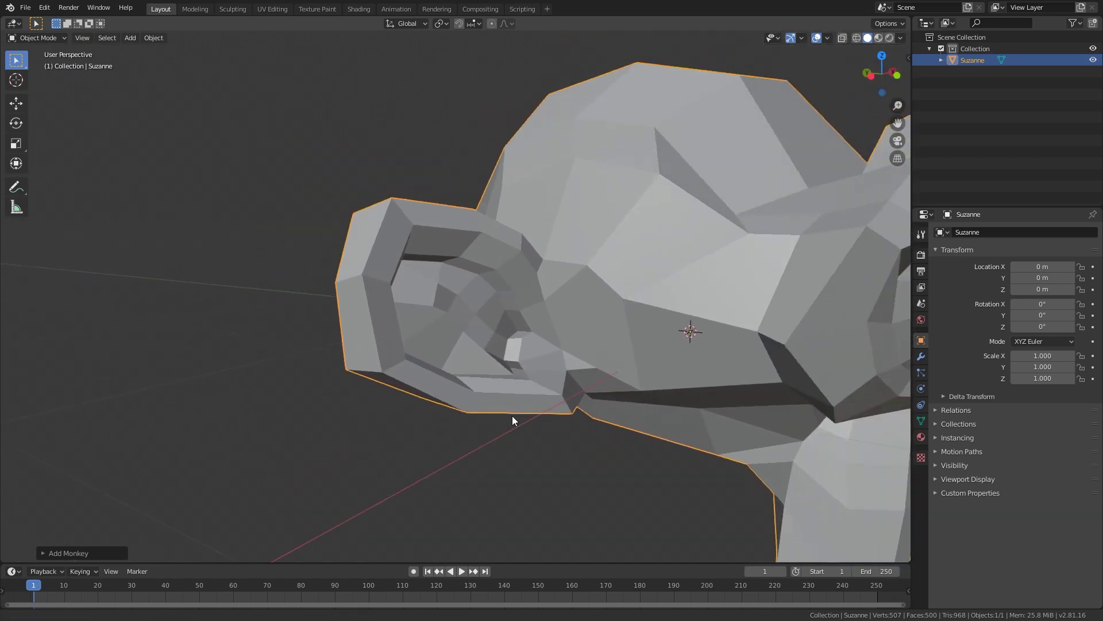
{"action": "scroll", "coordinate": [512, 416], "scroll_direction": "down", "scroll_amount": 5}
{"action": "mouse_move", "coordinate": [455, 385]}
{"action": "middle_mouse_down"}
{"action": "mouse_move", "coordinate": [632, 381]}
{"action": "mouse_move", "coordinate": [551, 373]}
{"action": "mouse_move", "coordinate": [574, 285]}
{"action": "mouse_move", "coordinate": [576, 298]}
{"action": "mouse_move", "coordinate": [605, 263]}
{"action": "mouse_move", "coordinate": [563, 320]}
{"action": "mouse_move", "coordinate": [490, 364]}
{"action": "mouse_move", "coordinate": [569, 401]}
{"action": "mouse_move", "coordinate": [529, 439]}
{"action": "mouse_move", "coordinate": [619, 410]}
{"action": "mouse_move", "coordinate": [444, 347]}
{"action": "mouse_move", "coordinate": [486, 340]}
{"action": "mouse_move", "coordinate": [448, 378]}
{"action": "mouse_move", "coordinate": [437, 419]}
{"action": "mouse_move", "coordinate": [549, 364]}
{"action": "mouse_move", "coordinate": [423, 374]}
{"action": "mouse_move", "coordinate": [491, 363]}
{"action": "mouse_move", "coordinate": [466, 481]}
{"action": "mouse_move", "coordinate": [501, 373]}
{"action": "mouse_move", "coordinate": [506, 416]}
{"action": "middle_mouse_up"}
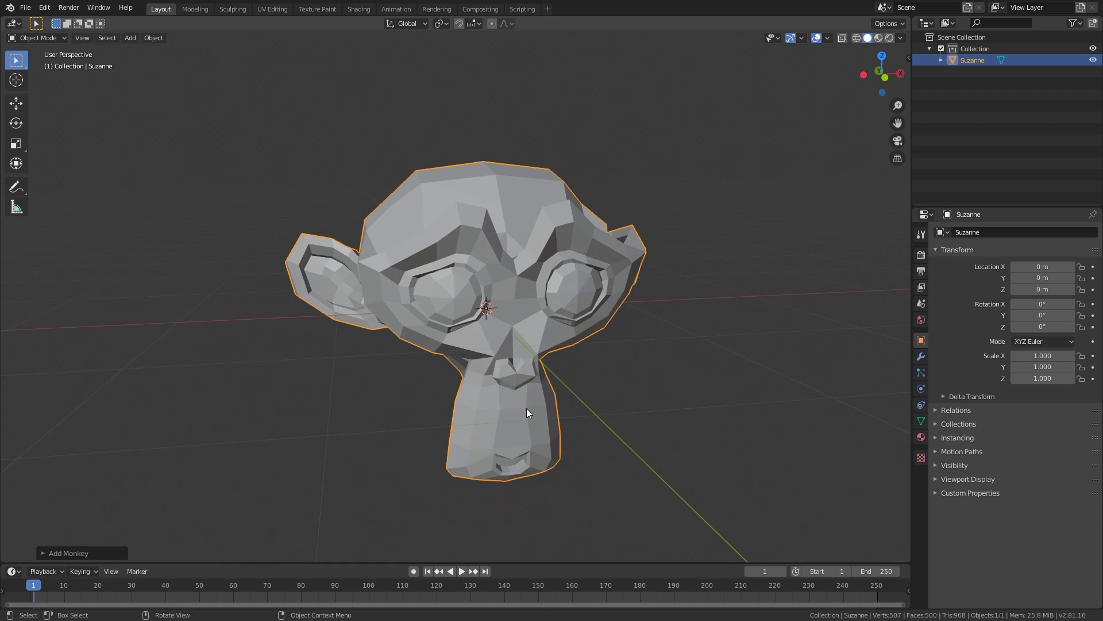
{"action": "middle_click_drag", "start_coordinate": [642, 396], "coordinate": [651, 413]}
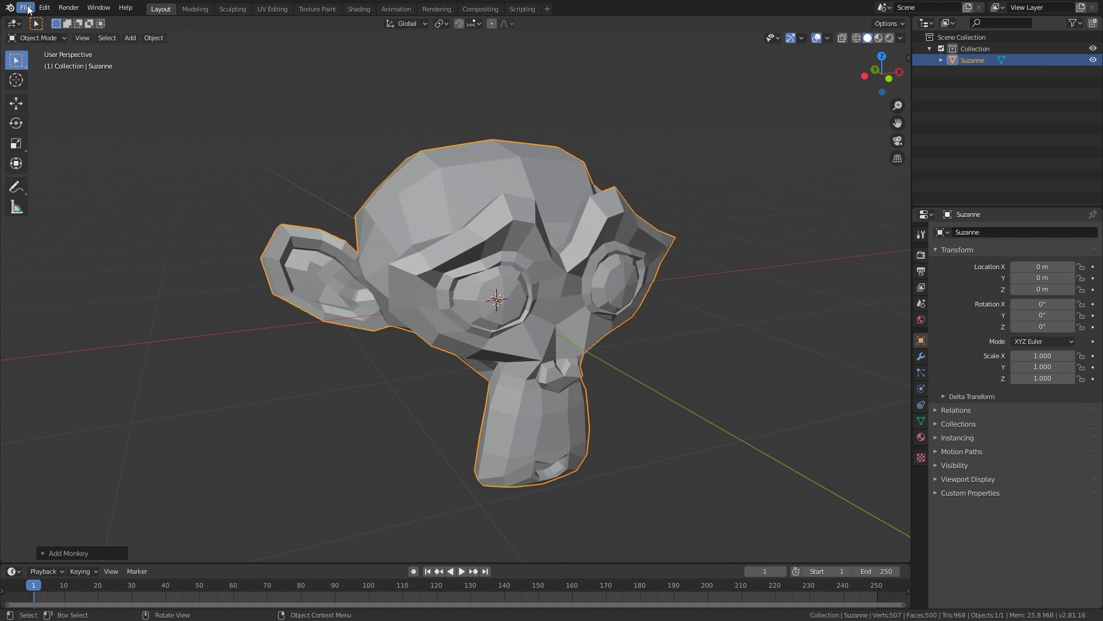
Tick Emulate Numpad in the Input section of Edit > Preferences.
{"action": "left_click", "coordinate": [28, 10]}
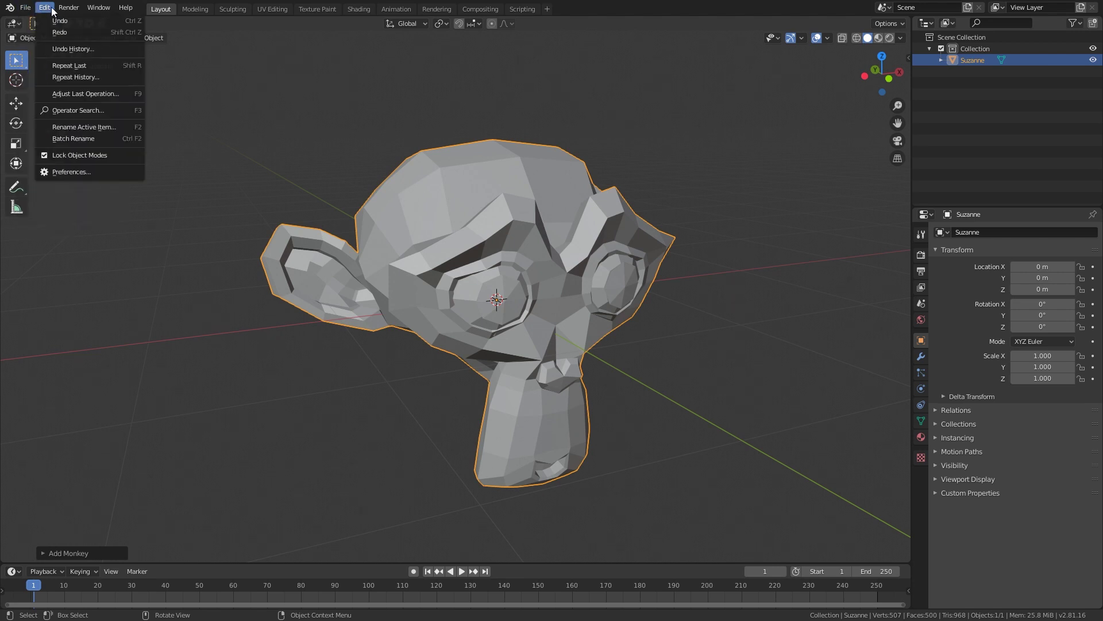
{"action": "left_click", "coordinate": [70, 171]}
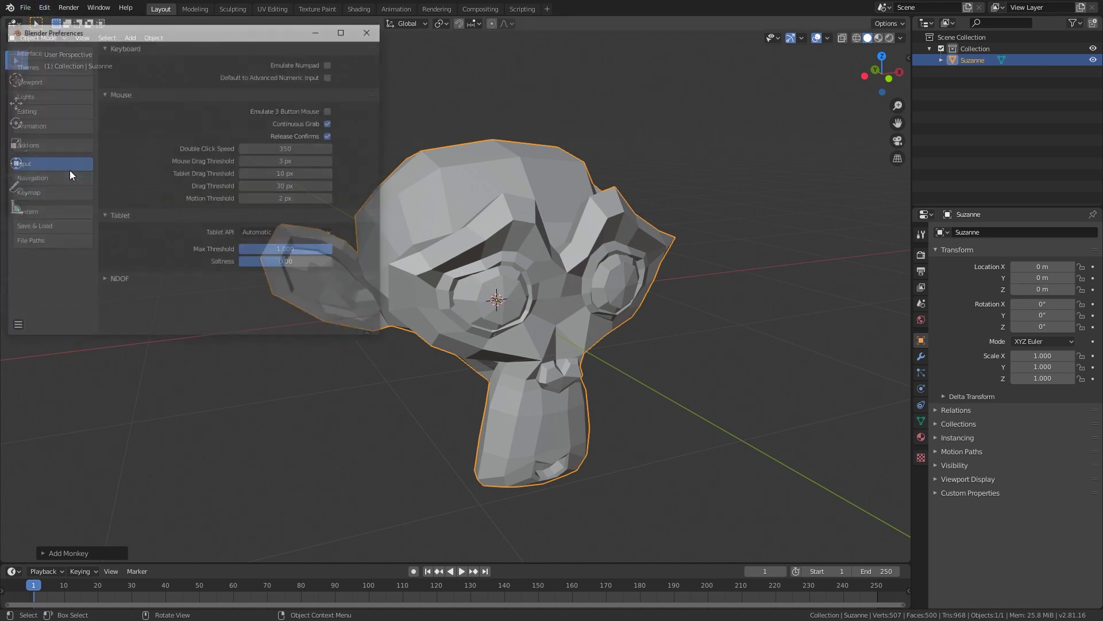
{"action": "left_click", "coordinate": [42, 49]}
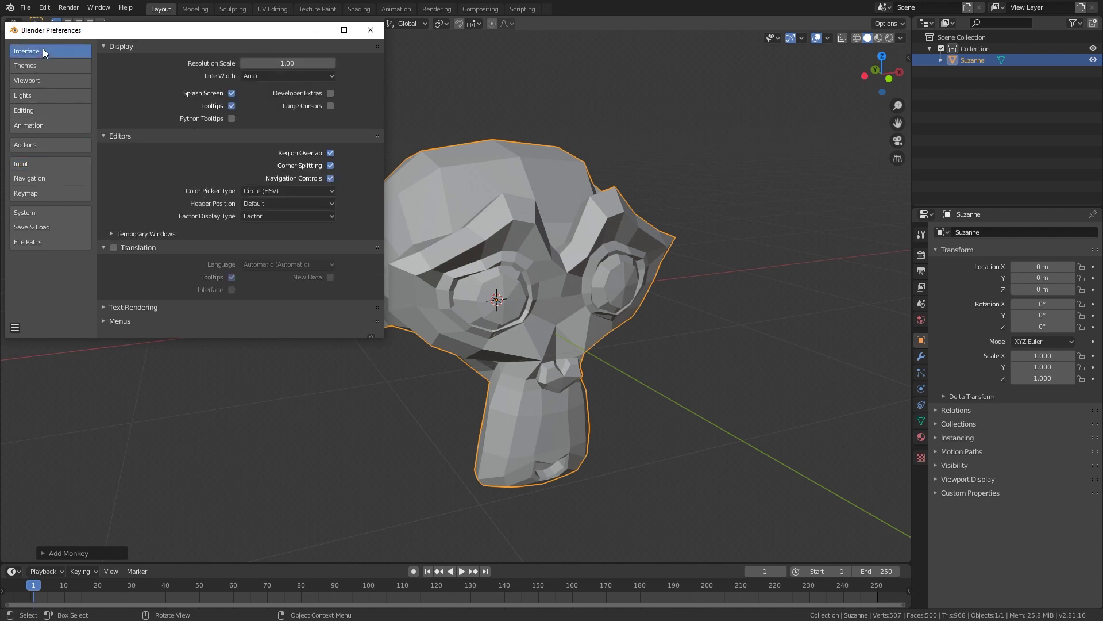
{"action": "left_click", "coordinate": [54, 164]}
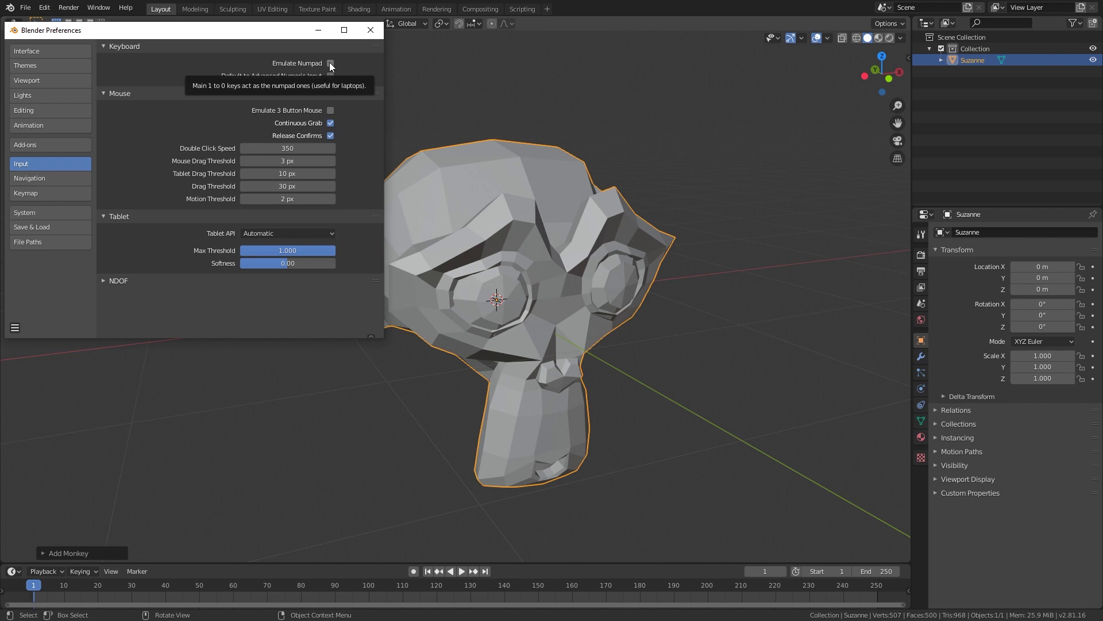
{"action": "left_click", "coordinate": [370, 31]}
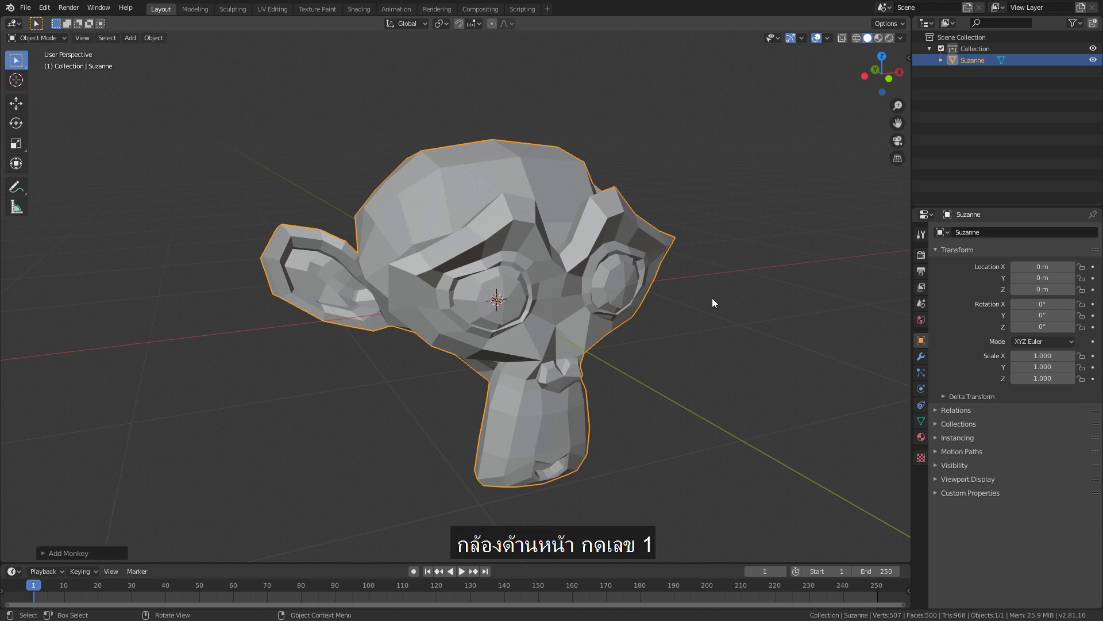
Cycle through the front (1), right (3) and top (7) views three times.
{"action": "key", "text": "KP_1"}
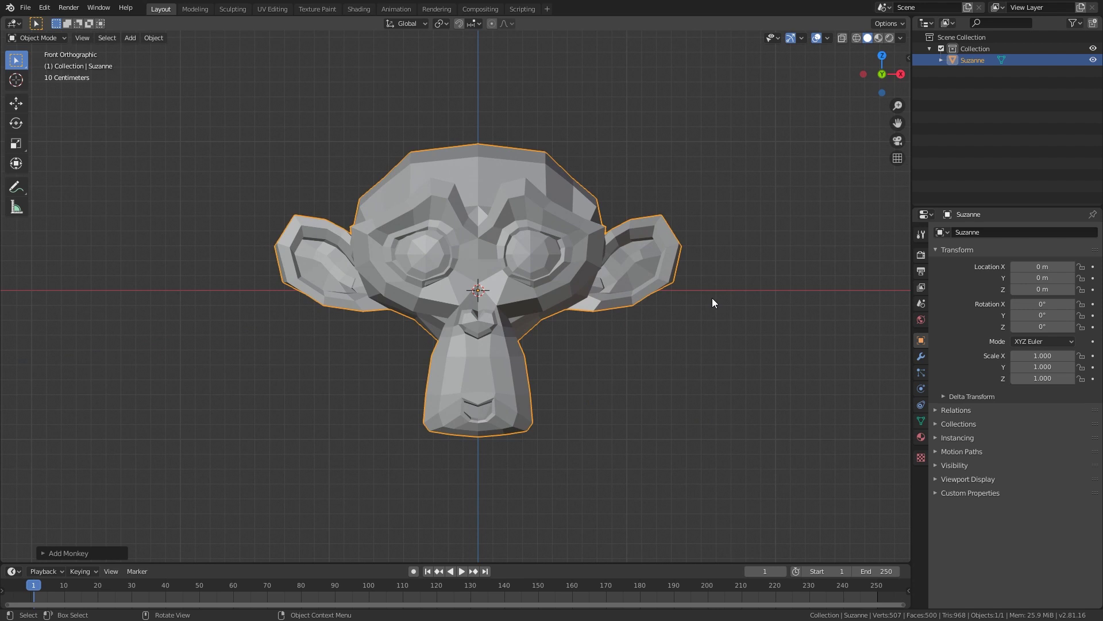
{"action": "key", "text": "KP_3"}
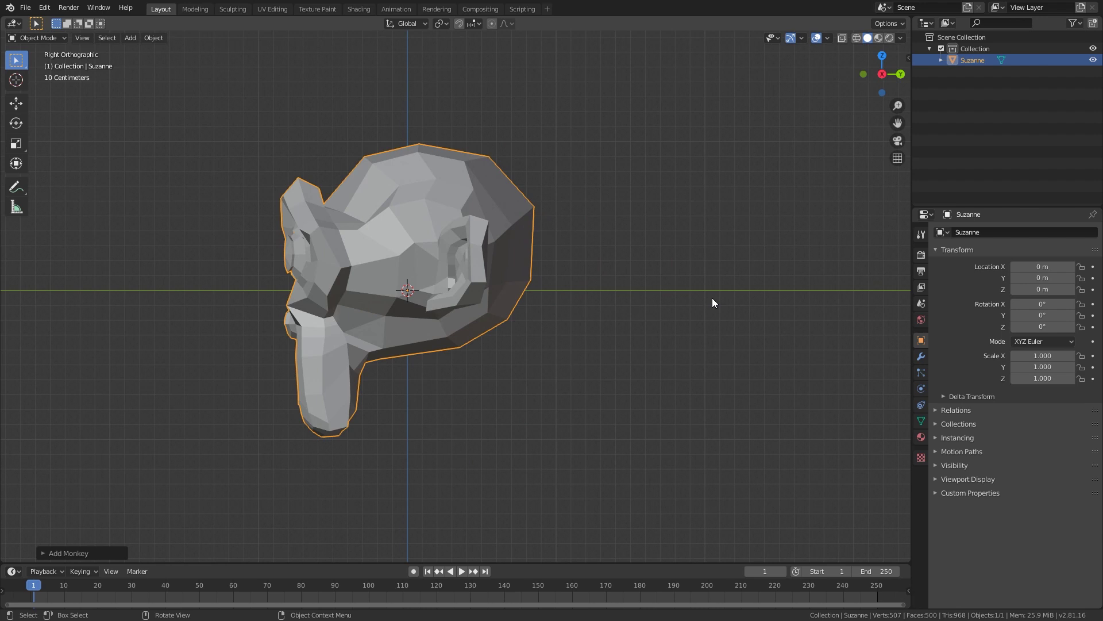
{"action": "key", "text": "KP_7"}
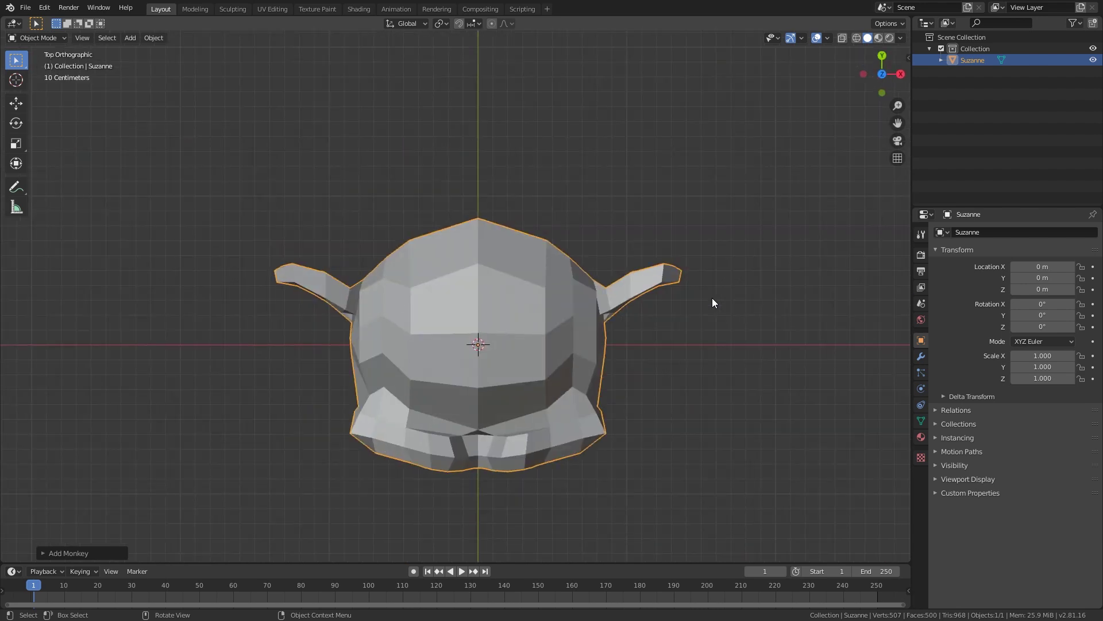
{"action": "key", "text": "KP_1"}
{"action": "key", "text": "KP_3"}
{"action": "key", "text": "KP_7"}
{"action": "key", "text": "KP_1"}
{"action": "key", "text": "KP_3"}
{"action": "key", "text": "KP_7"}
Orbit into perspective, then step through front, right and top, ending on front.
{"action": "mouse_move", "coordinate": [476, 314]}
{"action": "middle_mouse_down"}
{"action": "mouse_move", "coordinate": [568, 187]}
{"action": "mouse_move", "coordinate": [522, 188]}
{"action": "middle_mouse_up"}
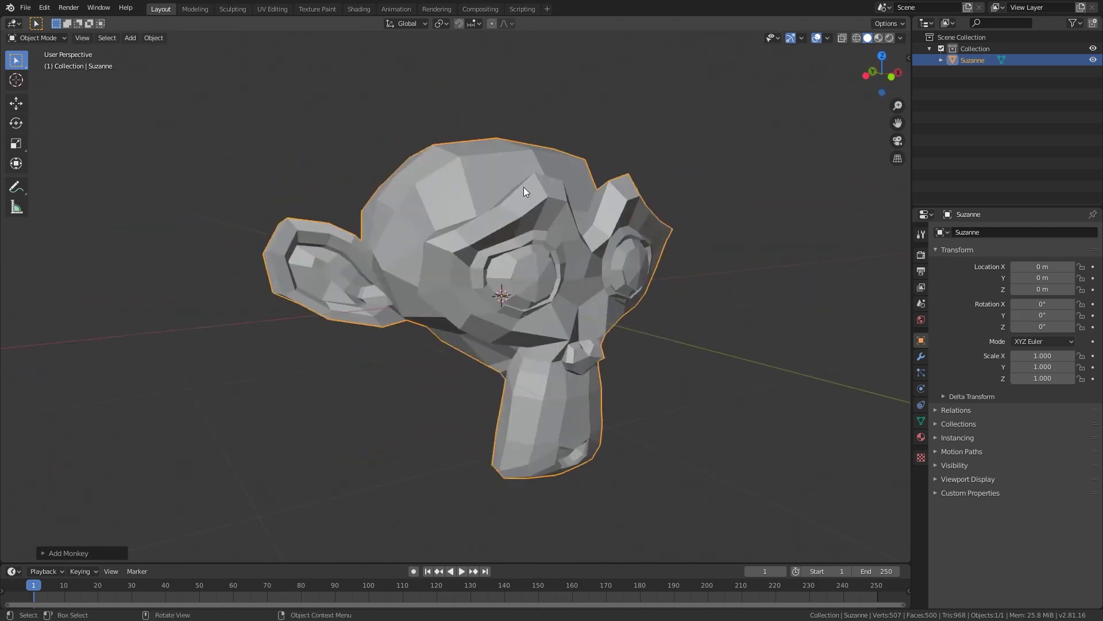
{"action": "key", "text": "KP_1"}
{"action": "key", "text": "KP_3"}
{"action": "key", "text": "KP_7"}
{"action": "key", "text": "KP_1"}
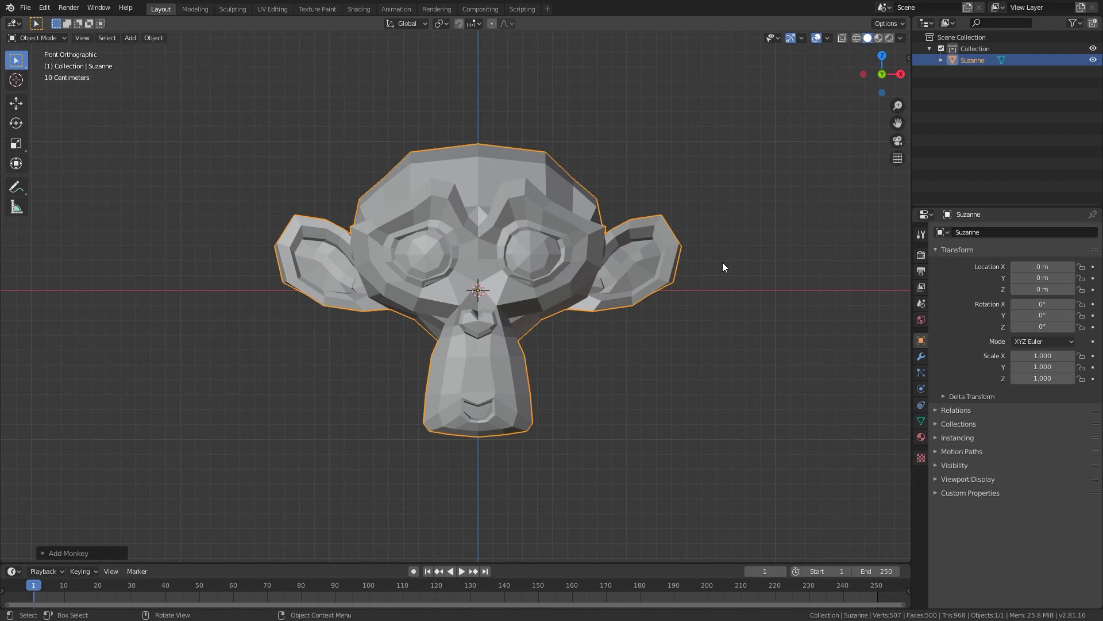
Pan, zoom and orbit around Suzanne, then snap back to the front view.
{"action": "key", "text": "shift"}
{"action": "mouse_move", "coordinate": [631, 351]}
{"action": "middle_mouse_down", "text": "shift"}
{"action": "mouse_move", "coordinate": [660, 252]}
{"action": "mouse_move", "coordinate": [734, 431]}
{"action": "mouse_move", "coordinate": [603, 291]}
{"action": "mouse_move", "coordinate": [729, 429]}
{"action": "mouse_move", "coordinate": [638, 321]}
{"action": "middle_mouse_up", "text": "shift"}
{"action": "mouse_move", "coordinate": [576, 361]}
{"action": "middle_mouse_down", "text": "ctrl"}
{"action": "mouse_move", "coordinate": [566, 185]}
{"action": "mouse_move", "coordinate": [589, 333]}
{"action": "mouse_move", "coordinate": [577, 216]}
{"action": "mouse_move", "coordinate": [609, 364]}
{"action": "middle_mouse_up", "text": "ctrl"}
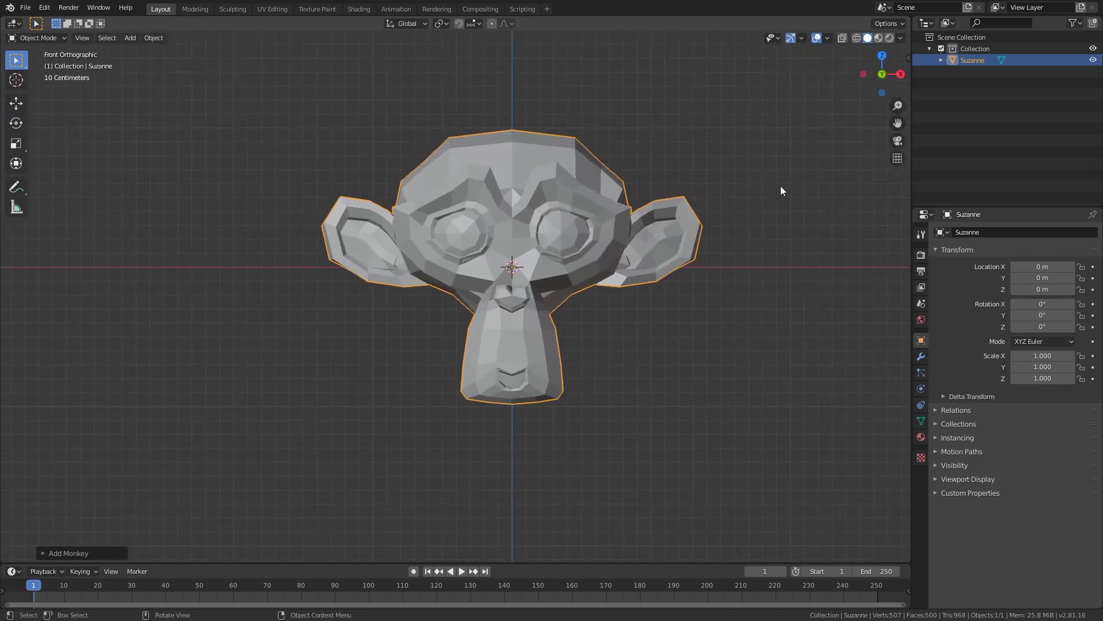
{"action": "middle_click_drag", "start_coordinate": [780, 185], "coordinate": [780, 185]}
{"action": "mouse_move", "coordinate": [780, 191]}
{"action": "middle_mouse_down"}
{"action": "mouse_move", "coordinate": [739, 209]}
{"action": "mouse_move", "coordinate": [726, 240]}
{"action": "middle_mouse_up"}
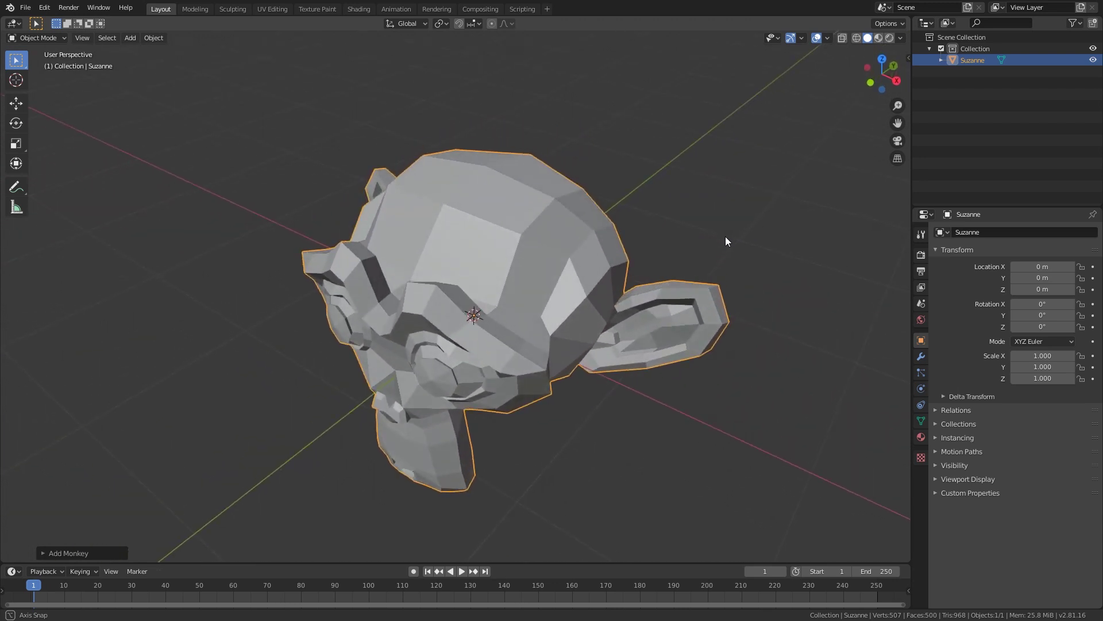
{"action": "mouse_move", "coordinate": [726, 239]}
{"action": "middle_mouse_down"}
{"action": "mouse_move", "coordinate": [782, 223]}
{"action": "mouse_move", "coordinate": [827, 187]}
{"action": "mouse_move", "coordinate": [745, 193]}
{"action": "middle_mouse_up"}
{"action": "key", "text": "KP_1"}
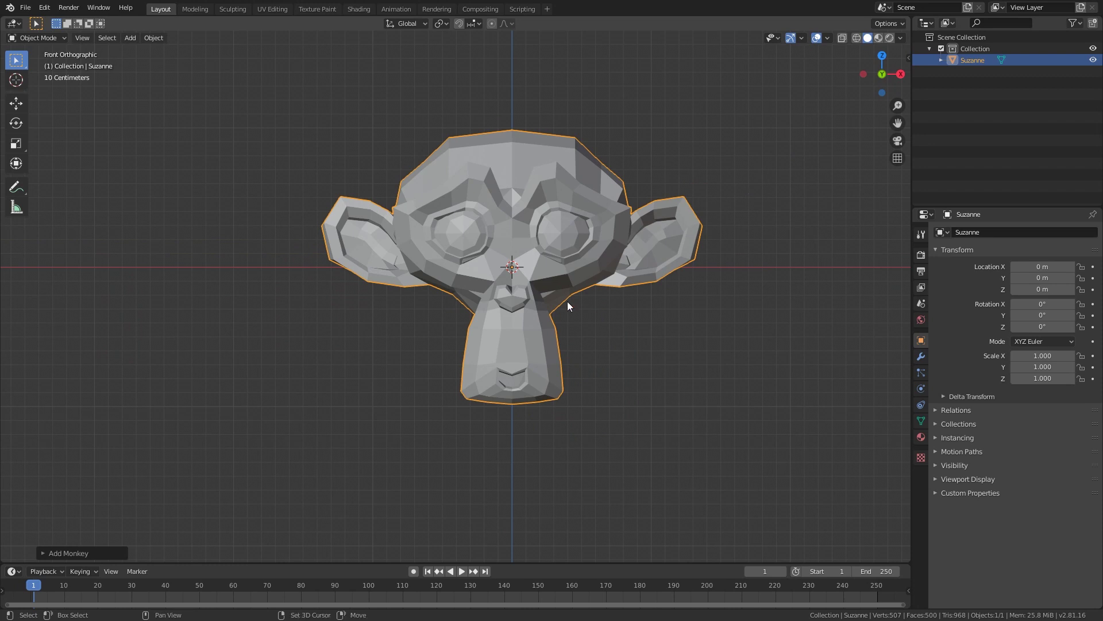
Pan and zoom in the front, right and top views, then orbit into perspective.
{"action": "mouse_move", "coordinate": [712, 330]}
{"action": "middle_mouse_down", "text": "shift"}
{"action": "mouse_move", "coordinate": [457, 360]}
{"action": "mouse_move", "coordinate": [777, 222]}
{"action": "mouse_move", "coordinate": [812, 370]}
{"action": "mouse_move", "coordinate": [687, 346]}
{"action": "middle_mouse_up", "text": "shift"}
{"action": "mouse_move", "coordinate": [576, 372]}
{"action": "middle_mouse_down", "text": "ctrl"}
{"action": "mouse_move", "coordinate": [566, 244]}
{"action": "mouse_move", "coordinate": [587, 390]}
{"action": "mouse_move", "coordinate": [584, 335]}
{"action": "middle_mouse_up", "text": "ctrl"}
{"action": "key", "text": "KP_3"}
{"action": "mouse_move", "coordinate": [519, 326]}
{"action": "middle_mouse_down", "text": "shift"}
{"action": "mouse_move", "coordinate": [641, 343]}
{"action": "mouse_move", "coordinate": [588, 370]}
{"action": "mouse_move", "coordinate": [602, 383]}
{"action": "mouse_move", "coordinate": [584, 463]}
{"action": "mouse_move", "coordinate": [596, 441]}
{"action": "middle_mouse_up", "text": "shift"}
{"action": "key", "text": "KP_7"}
{"action": "mouse_move", "coordinate": [567, 362]}
{"action": "middle_mouse_down", "text": "shift"}
{"action": "mouse_move", "coordinate": [495, 418]}
{"action": "mouse_move", "coordinate": [565, 394]}
{"action": "mouse_move", "coordinate": [554, 409]}
{"action": "mouse_move", "coordinate": [541, 314]}
{"action": "mouse_move", "coordinate": [562, 504]}
{"action": "middle_mouse_up", "text": "shift"}
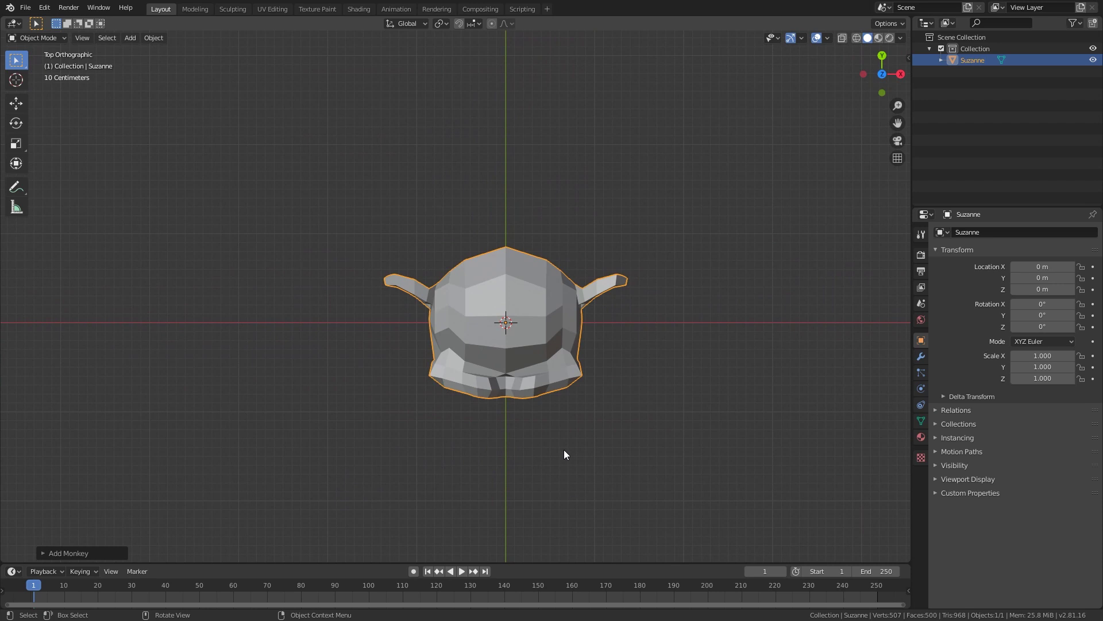
{"action": "mouse_move", "coordinate": [686, 217]}
{"action": "middle_mouse_down"}
{"action": "mouse_move", "coordinate": [658, 216]}
{"action": "mouse_move", "coordinate": [668, 69]}
{"action": "mouse_move", "coordinate": [733, 88]}
{"action": "mouse_move", "coordinate": [628, 76]}
{"action": "mouse_move", "coordinate": [520, 101]}
{"action": "mouse_move", "coordinate": [507, 150]}
{"action": "mouse_move", "coordinate": [652, 104]}
{"action": "mouse_move", "coordinate": [747, 108]}
{"action": "middle_mouse_up"}
{"action": "mouse_move", "coordinate": [695, 211]}
{"action": "middle_mouse_down"}
{"action": "mouse_move", "coordinate": [651, 269]}
{"action": "mouse_move", "coordinate": [639, 238]}
{"action": "middle_mouse_up"}
Deselect Suzanne and frame a close perspective view of her from slightly above.
{"action": "left_click", "coordinate": [639, 238]}
{"action": "scroll", "coordinate": [639, 238], "scroll_direction": "up", "scroll_amount": 2}
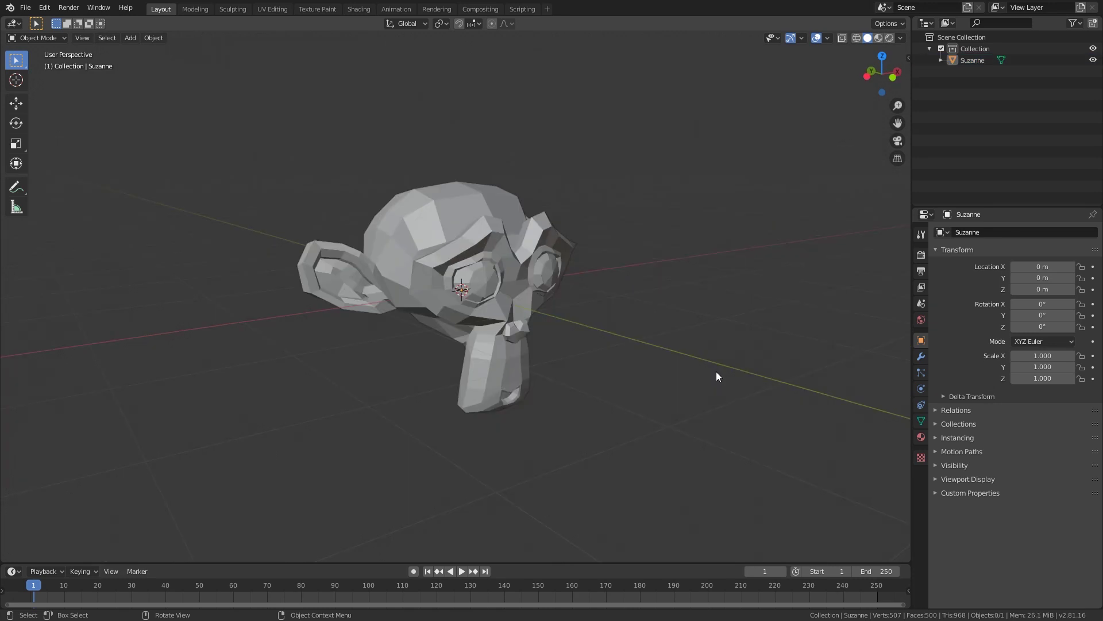
{"action": "mouse_move", "coordinate": [415, 409]}
{"action": "middle_mouse_down", "text": "shift"}
{"action": "mouse_move", "coordinate": [413, 330]}
{"action": "mouse_move", "coordinate": [540, 339]}
{"action": "mouse_move", "coordinate": [486, 405]}
{"action": "middle_mouse_up", "text": "shift"}
{"action": "mouse_move", "coordinate": [591, 390]}
{"action": "middle_mouse_down", "text": "ctrl"}
{"action": "mouse_move", "coordinate": [638, 332]}
{"action": "mouse_move", "coordinate": [660, 377]}
{"action": "mouse_move", "coordinate": [626, 375]}
{"action": "middle_mouse_up", "text": "ctrl"}
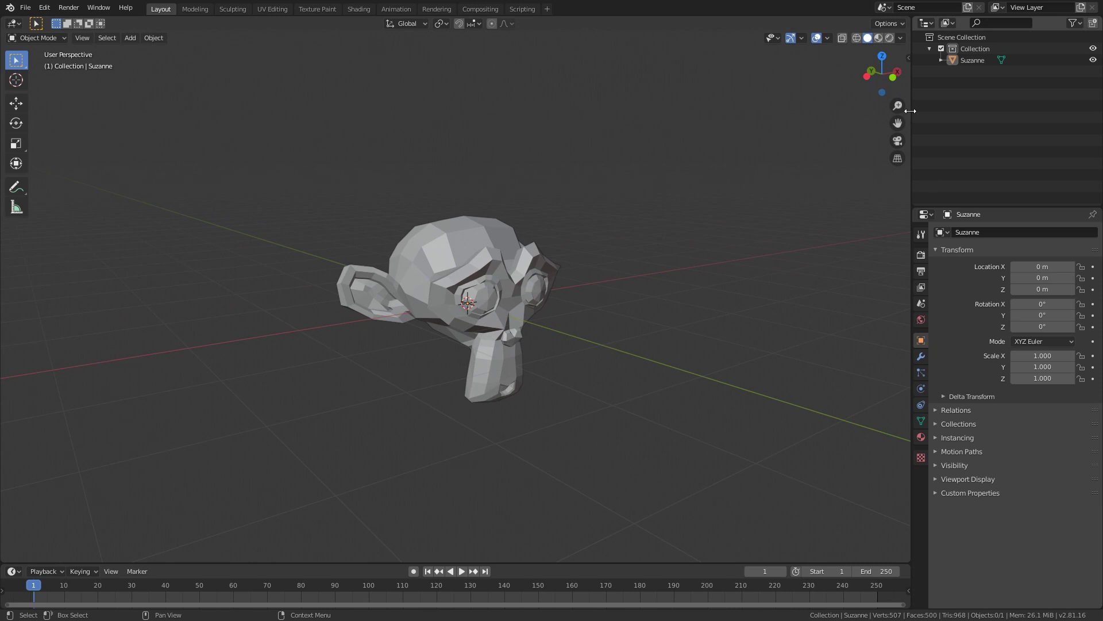
{"action": "mouse_move", "coordinate": [891, 64]}
{"action": "left_mouse_down"}
{"action": "mouse_move", "coordinate": [879, 86]}
{"action": "mouse_move", "coordinate": [882, 74]}
{"action": "mouse_move", "coordinate": [898, 132]}
{"action": "left_mouse_up"}
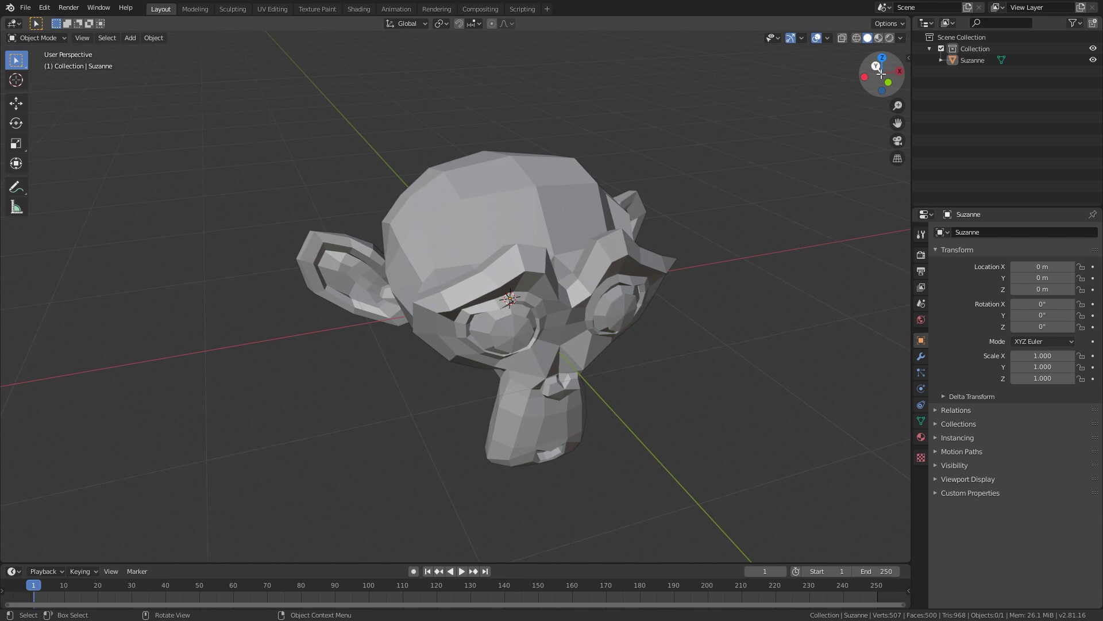
{"action": "left_click_drag", "start_coordinate": [882, 74], "coordinate": [891, 77]}
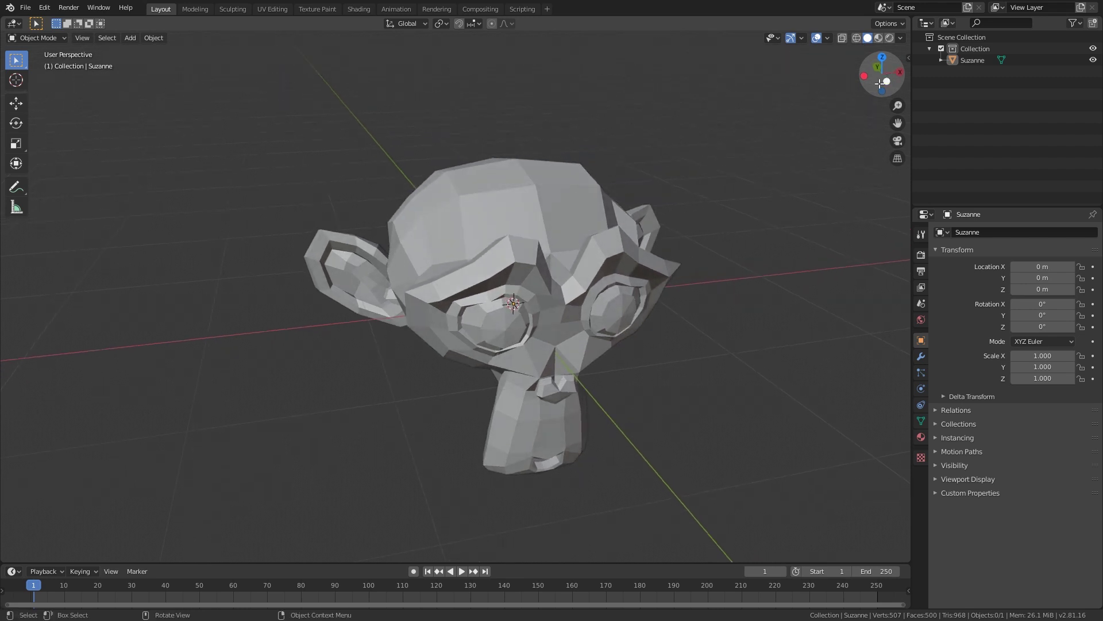
{"action": "mouse_move", "coordinate": [309, 399]}
{"action": "middle_mouse_down", "text": "shift"}
{"action": "mouse_move", "coordinate": [274, 436]}
{"action": "mouse_move", "coordinate": [308, 341]}
{"action": "mouse_move", "coordinate": [277, 358]}
{"action": "mouse_move", "coordinate": [366, 399]}
{"action": "mouse_move", "coordinate": [354, 330]}
{"action": "mouse_move", "coordinate": [379, 397]}
{"action": "mouse_move", "coordinate": [352, 389]}
{"action": "mouse_move", "coordinate": [354, 367]}
{"action": "mouse_move", "coordinate": [387, 372]}
{"action": "mouse_move", "coordinate": [384, 385]}
{"action": "middle_mouse_up", "text": "shift"}
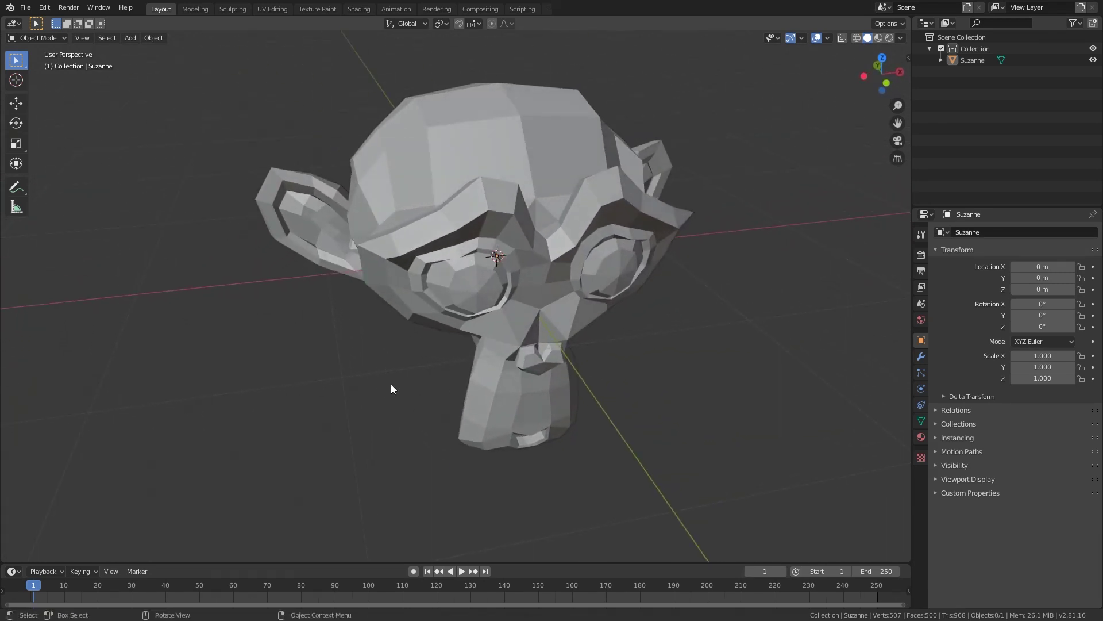